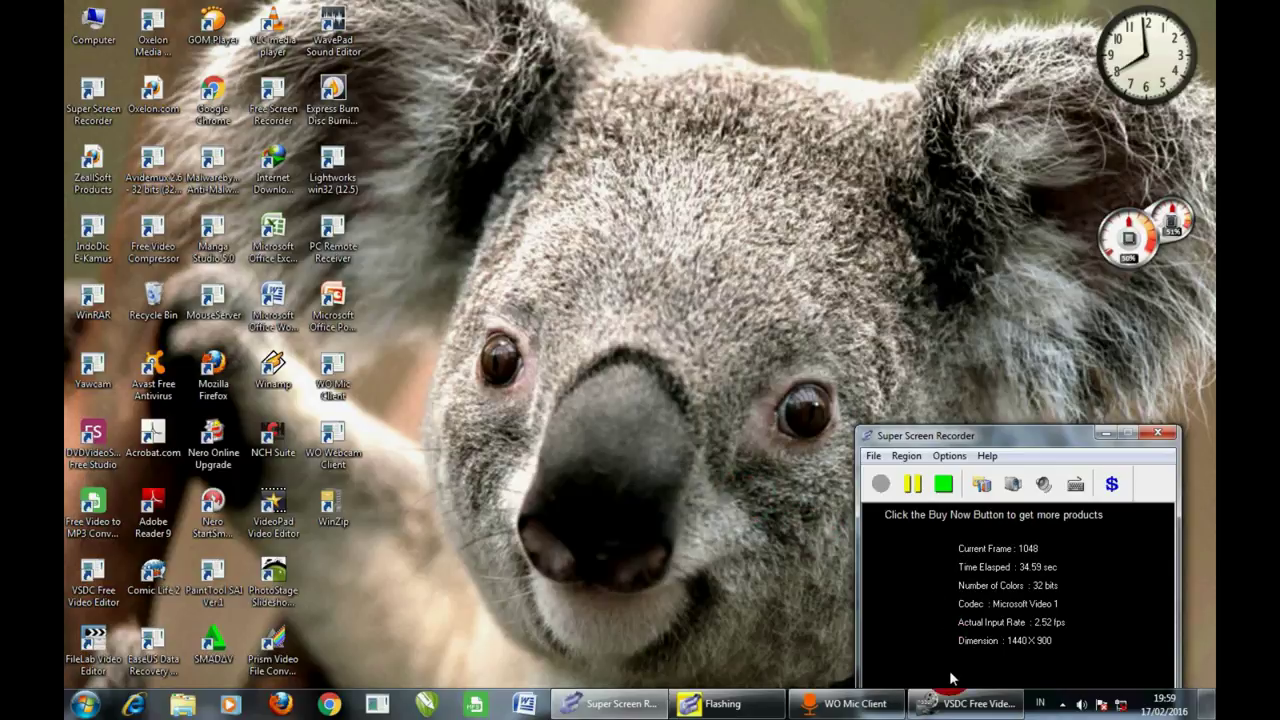
# Switch to VSDC Free Video Editor and create a Full HD 1920x1080 (16:9) project titled "ribut" that imports videos and images
pyautogui.click(936, 625)
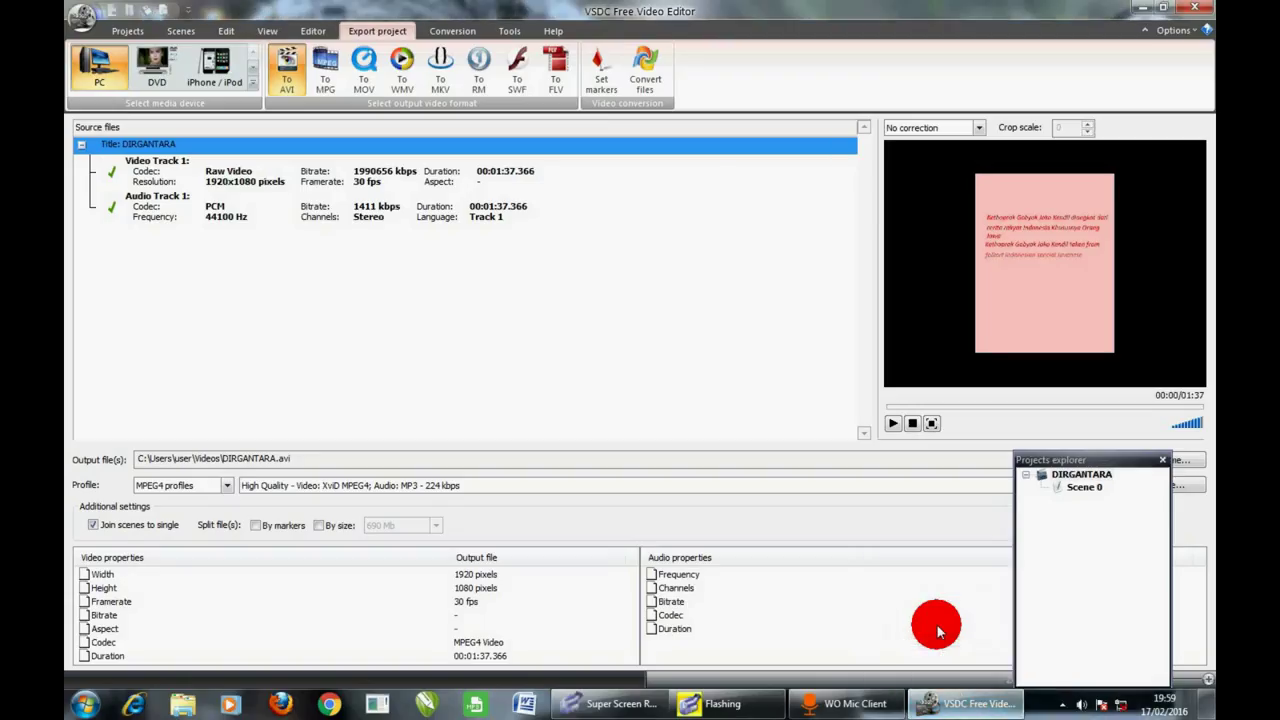
pyautogui.click(143, 32)
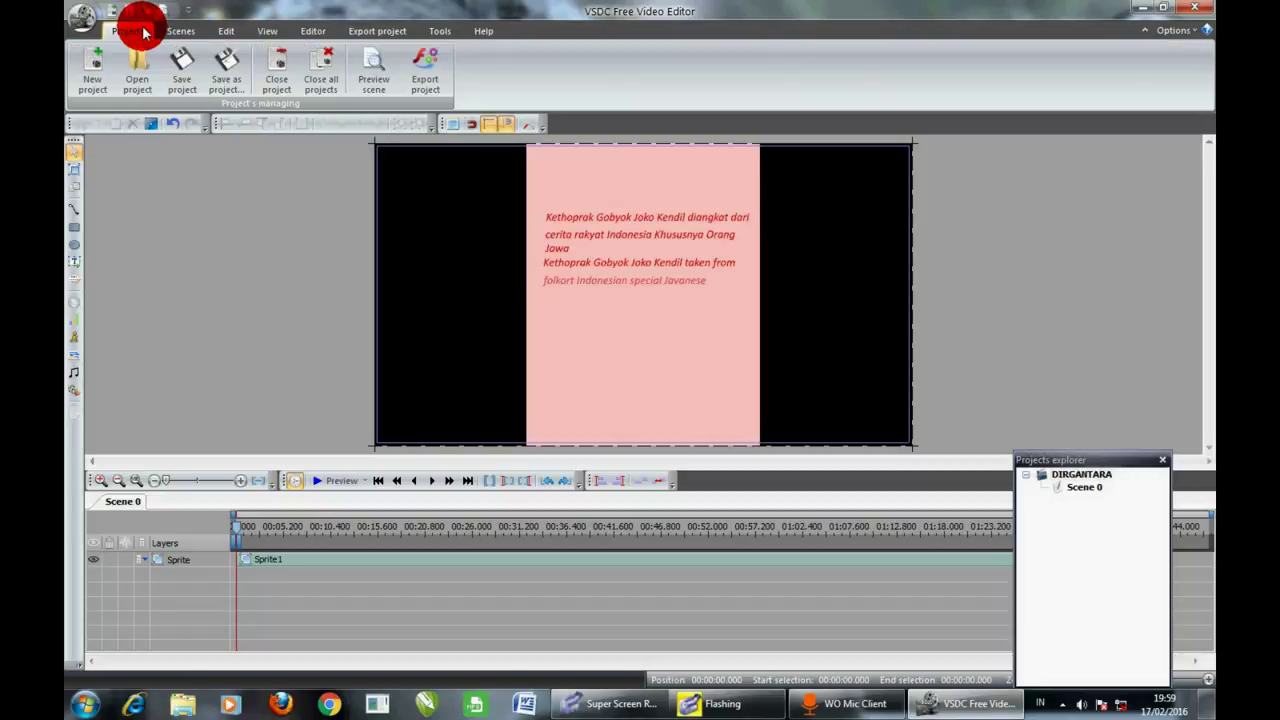
pyautogui.click(92, 77)
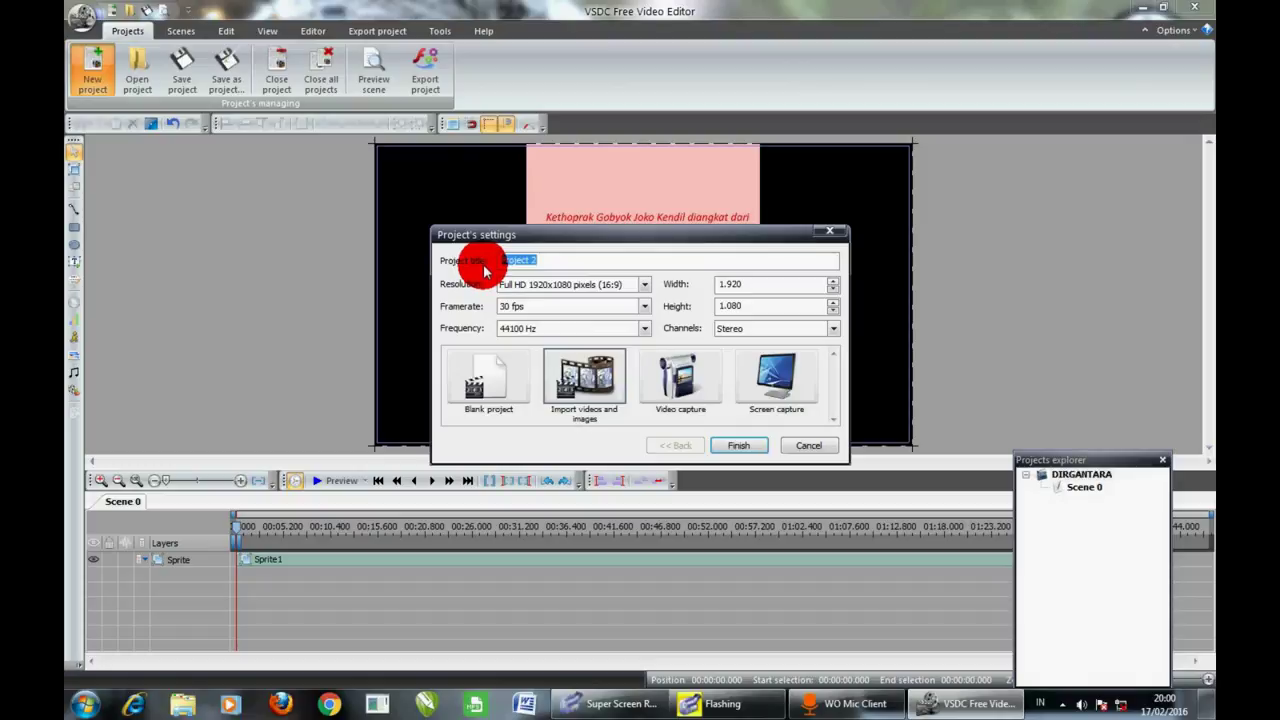
pyautogui.press('BackSpace')
pyautogui.write('out')
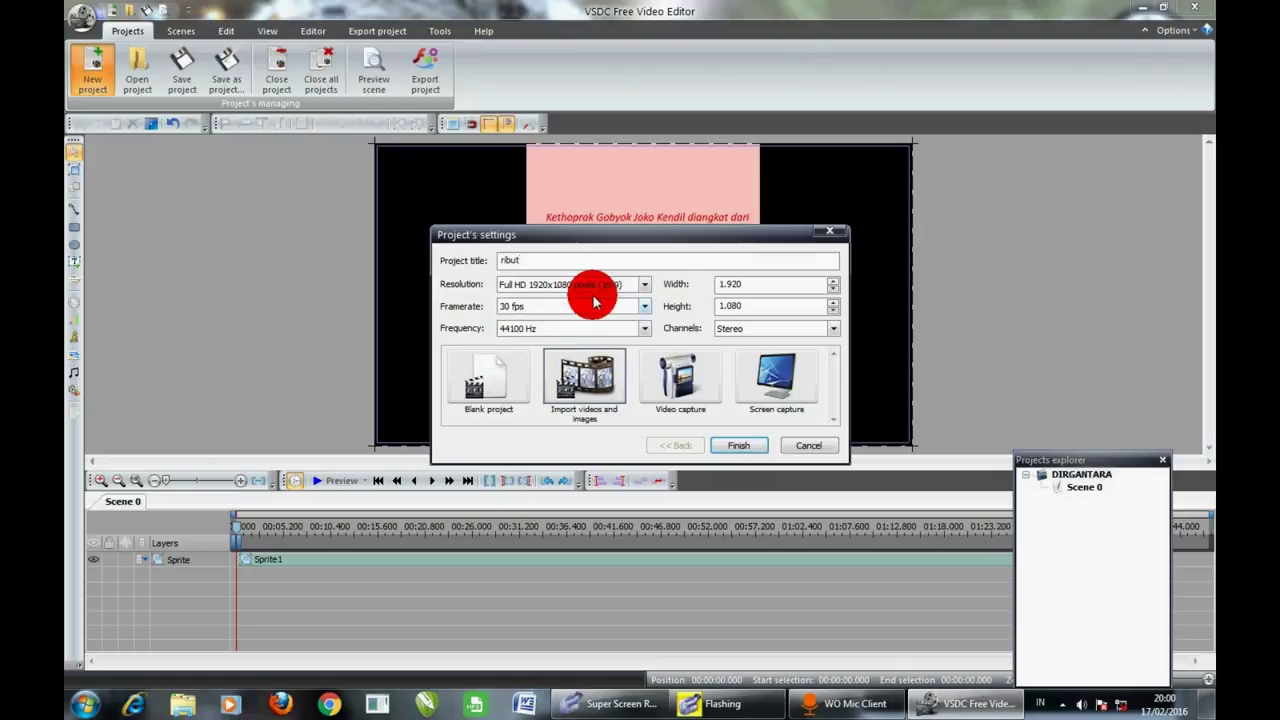
pyautogui.click(646, 285)
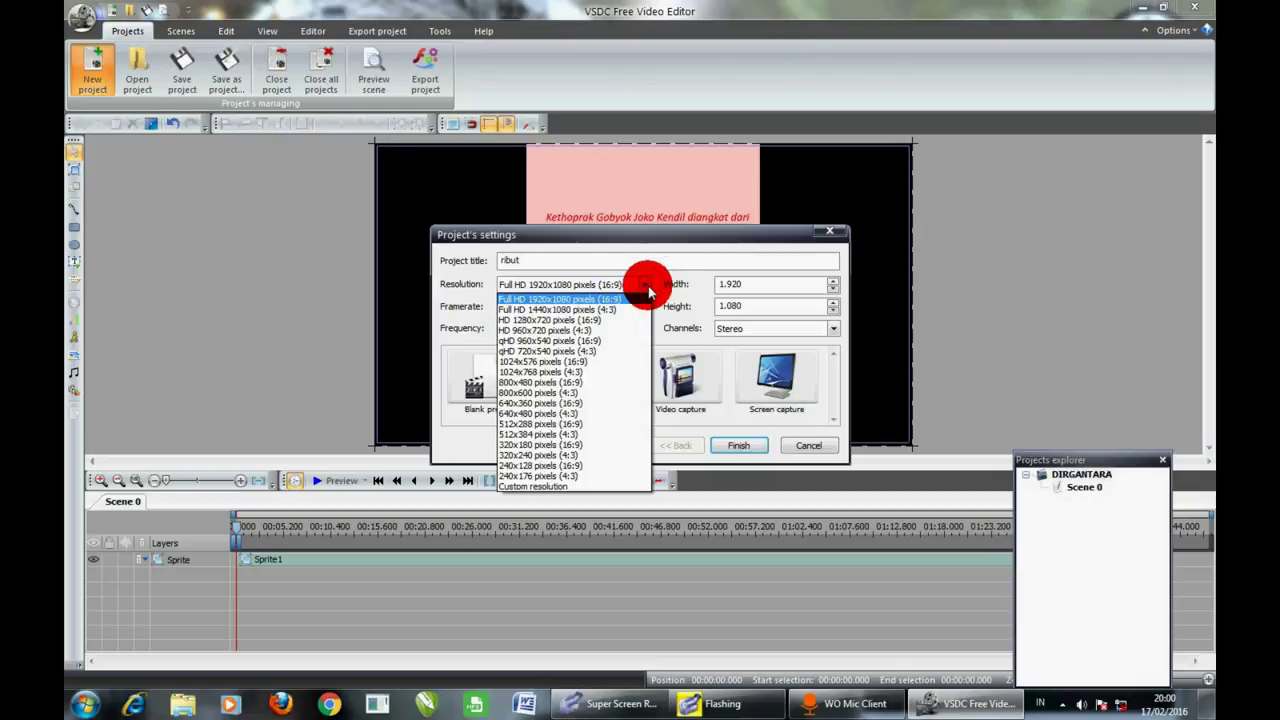
pyautogui.click(644, 300)
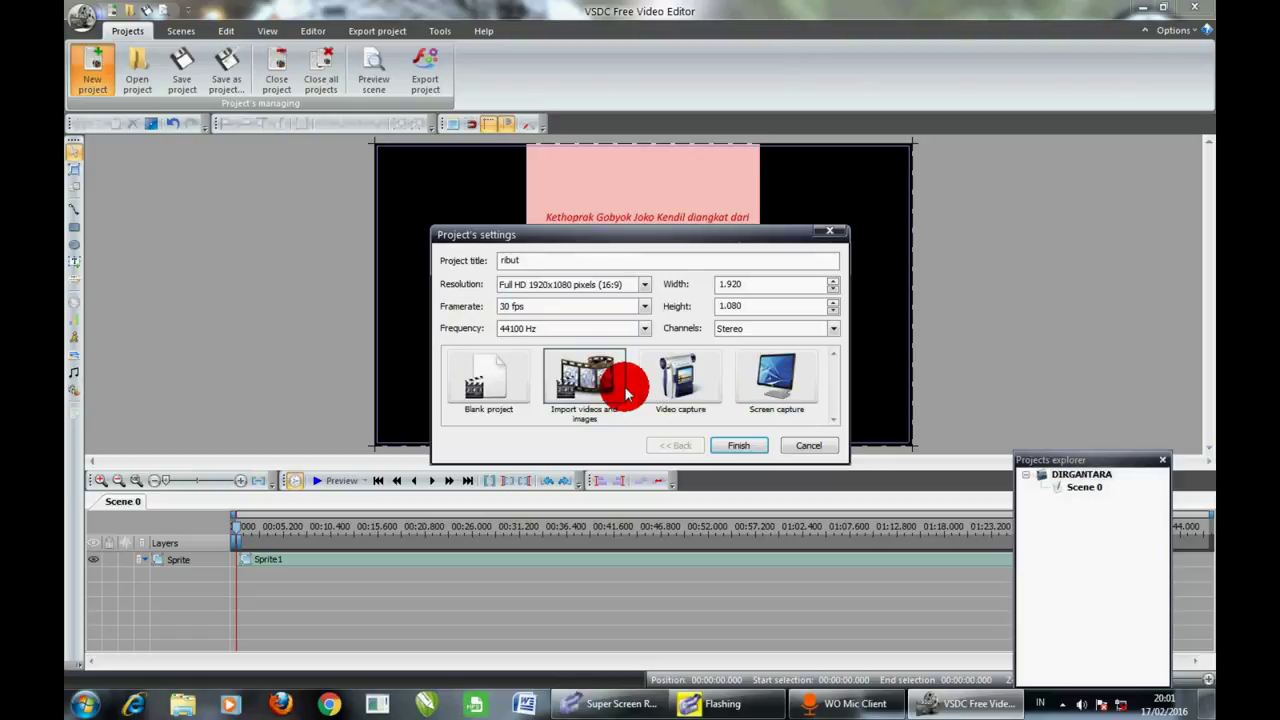
pyautogui.click(737, 446)
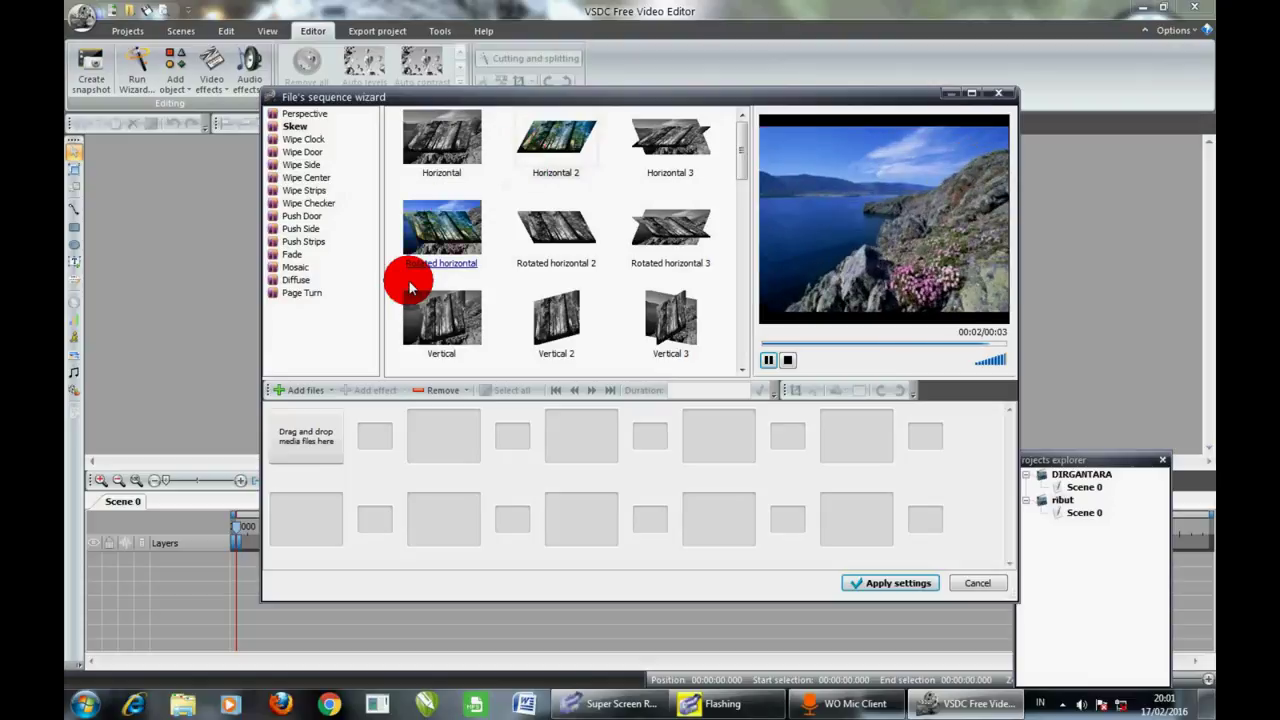
# Add the "teks nada" video to the file sequence and place the Skew transition Horizontal 2 after it
pyautogui.click(309, 440)
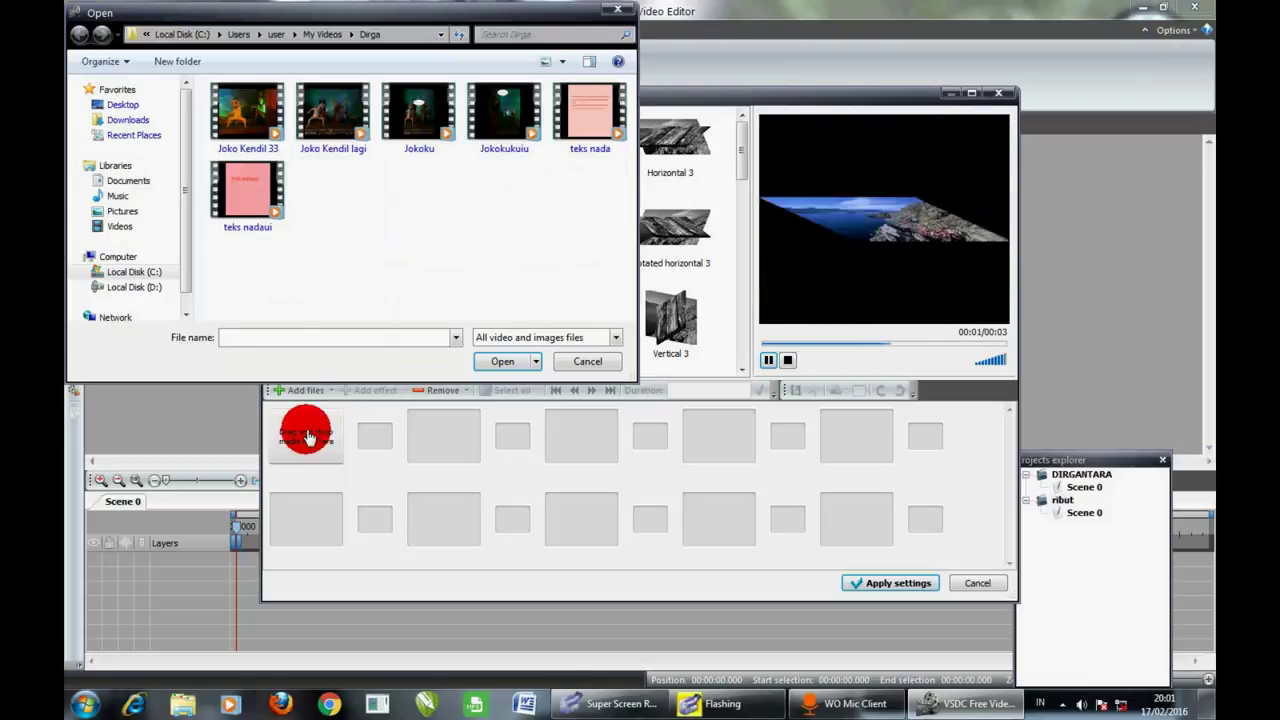
pyautogui.click(590, 112)
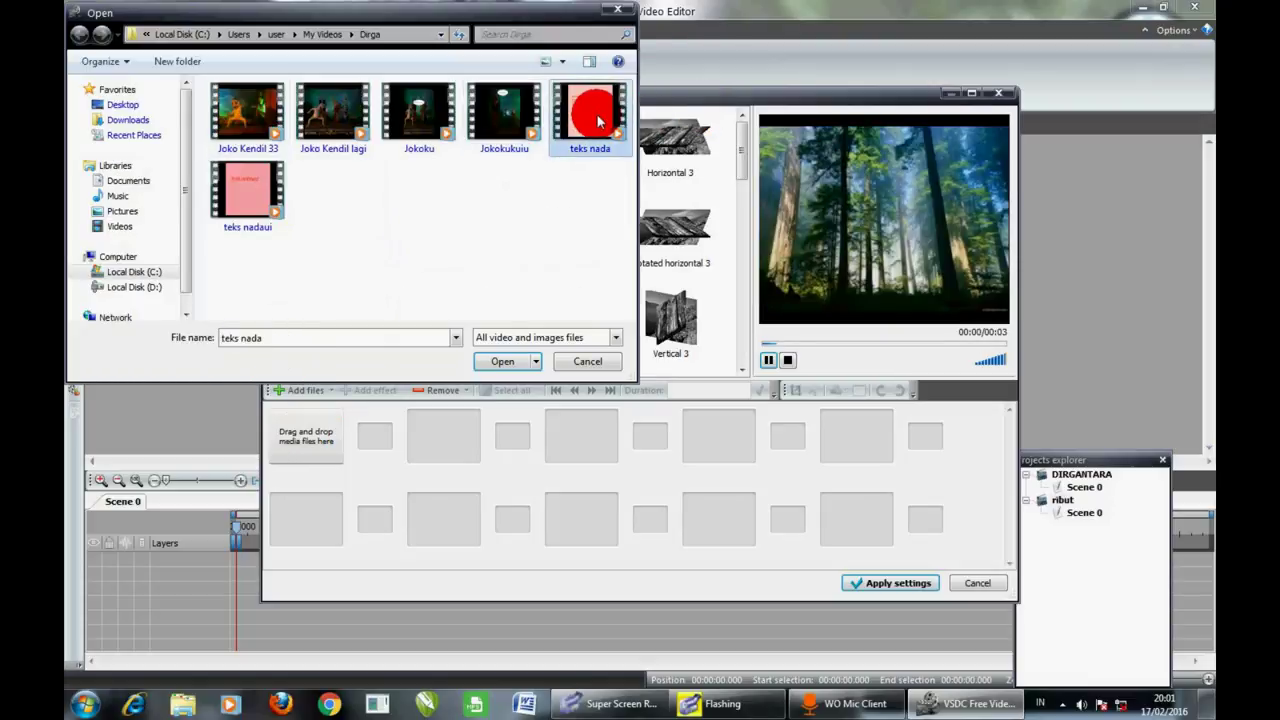
pyautogui.click(514, 360)
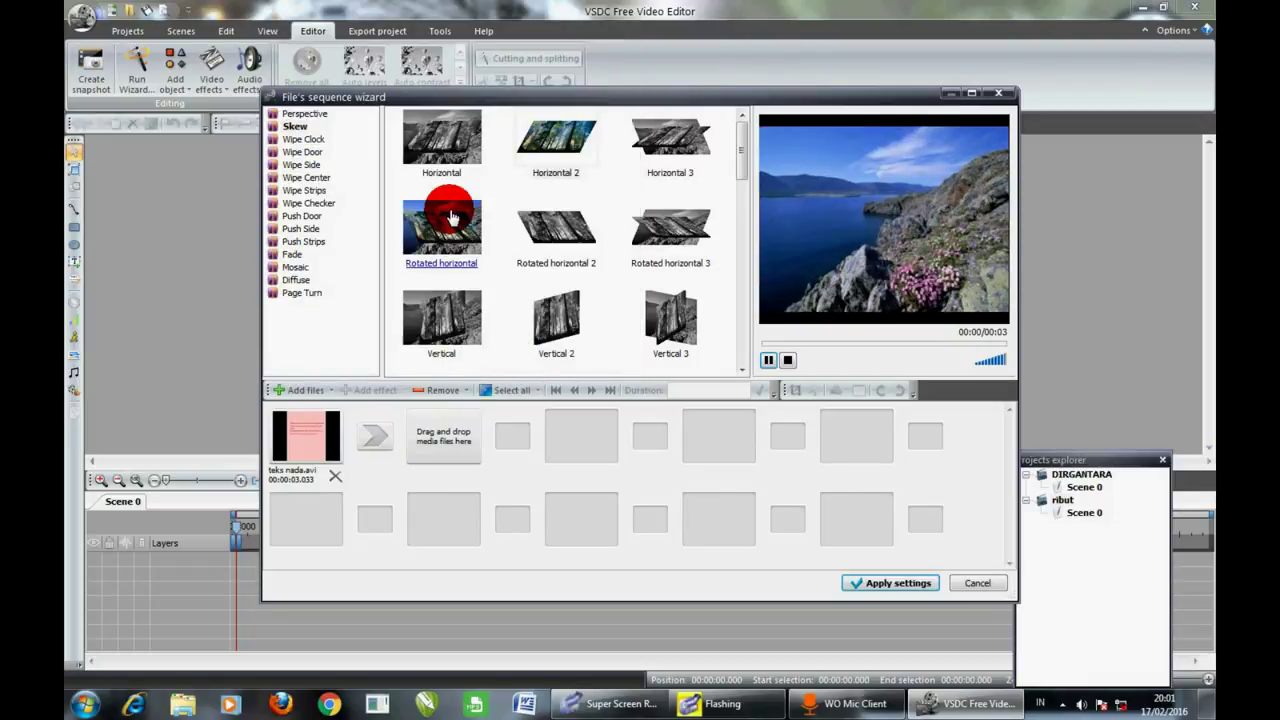
pyautogui.moveTo(545, 160); pyautogui.dragTo(453, 433)
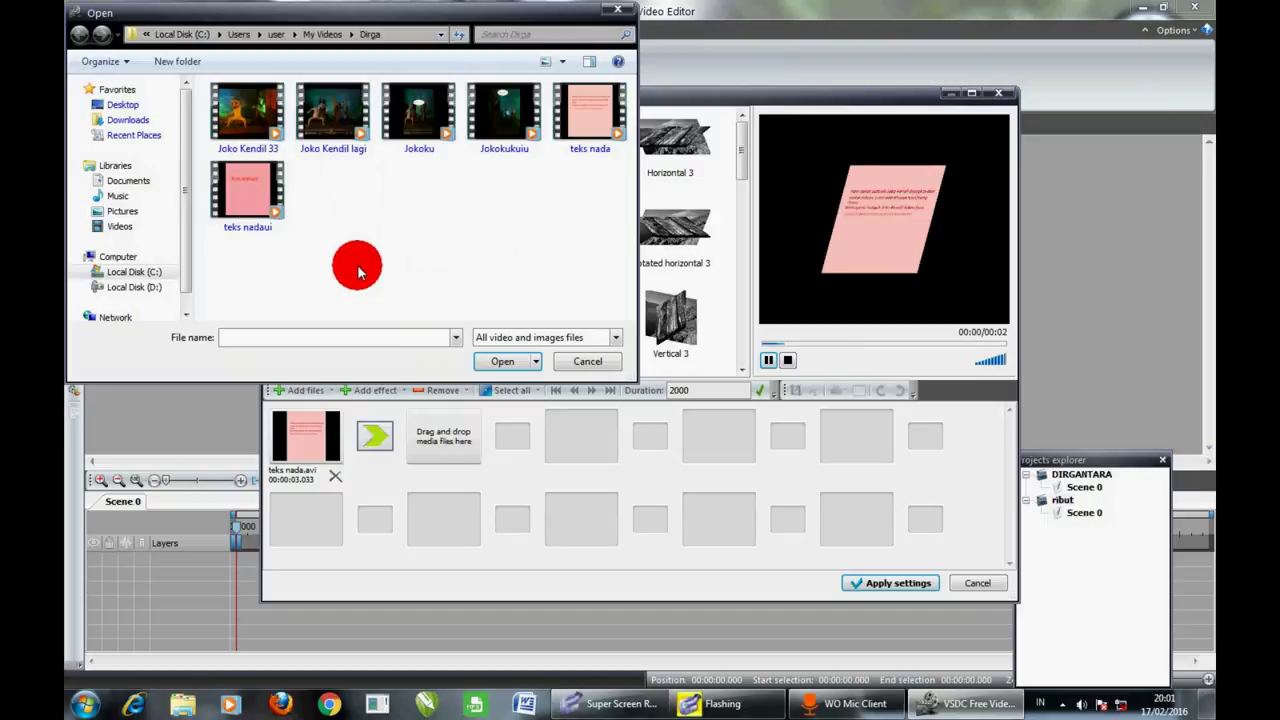
# Append the videos "Joko Kendil 33" and "Jokoku" to the file sequence
pyautogui.click(268, 130)
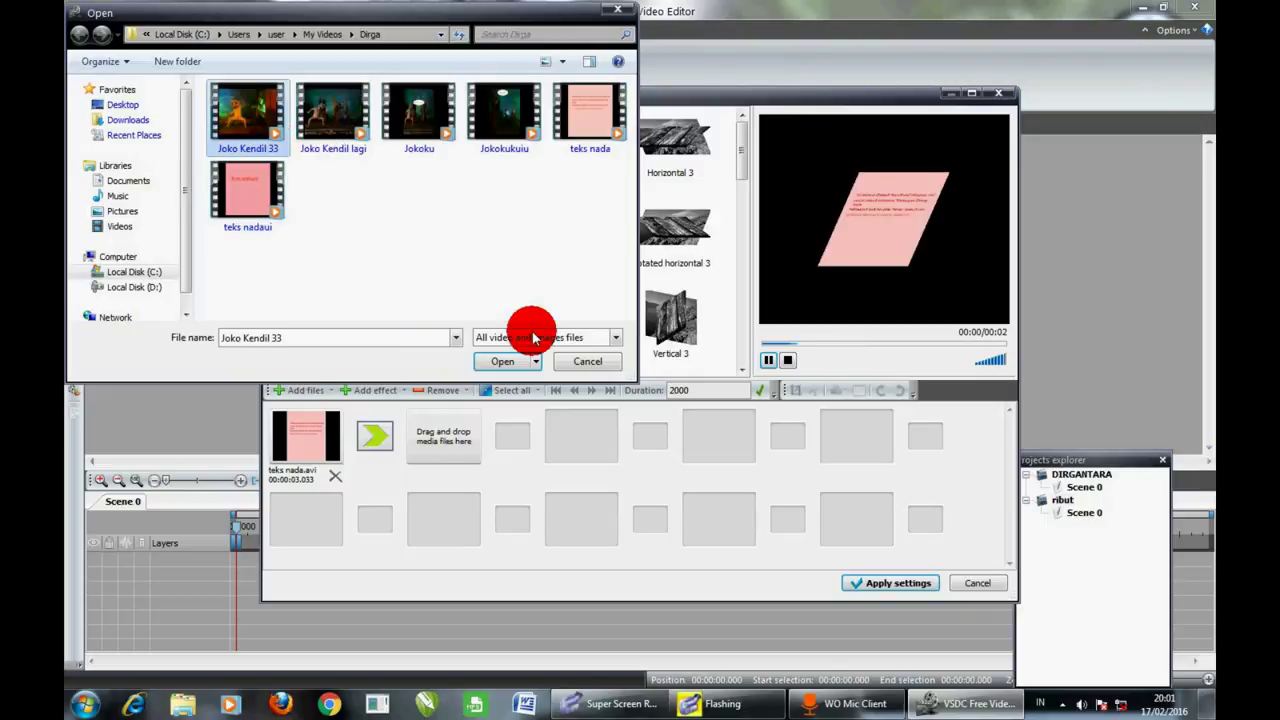
pyautogui.click(522, 362)
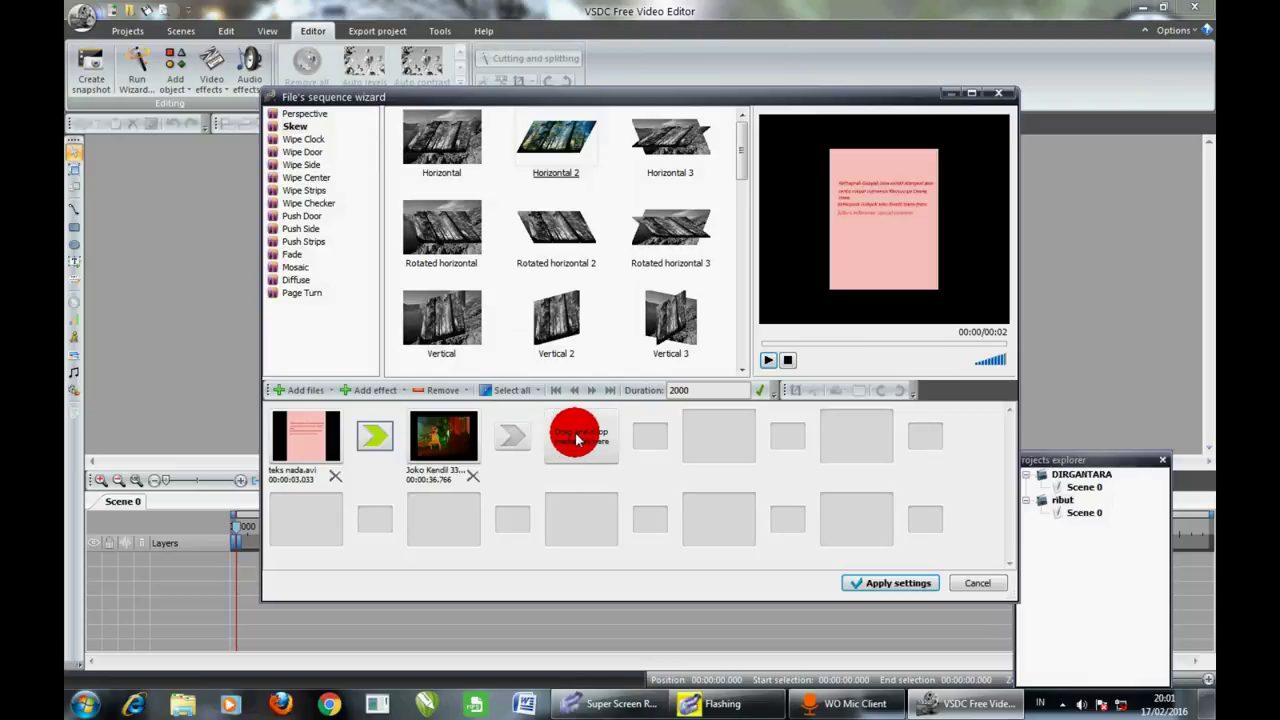
pyautogui.click(577, 438)
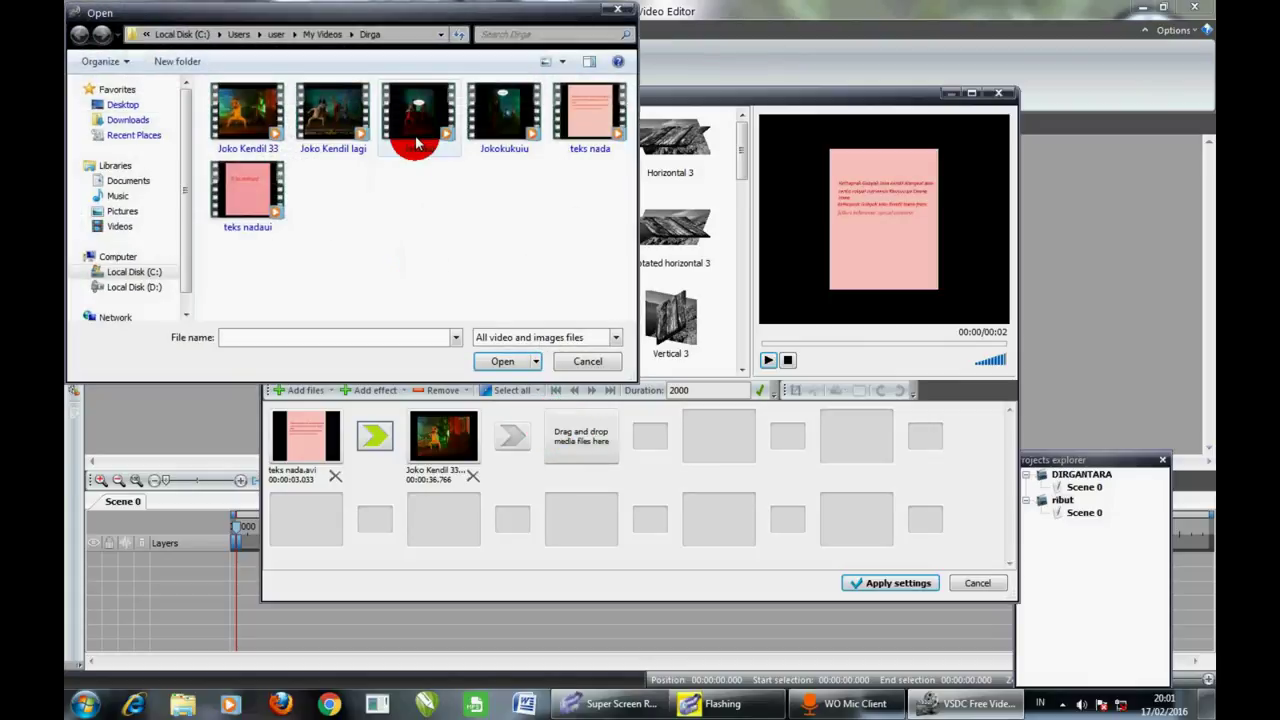
pyautogui.click(416, 116)
pyautogui.click(507, 359)
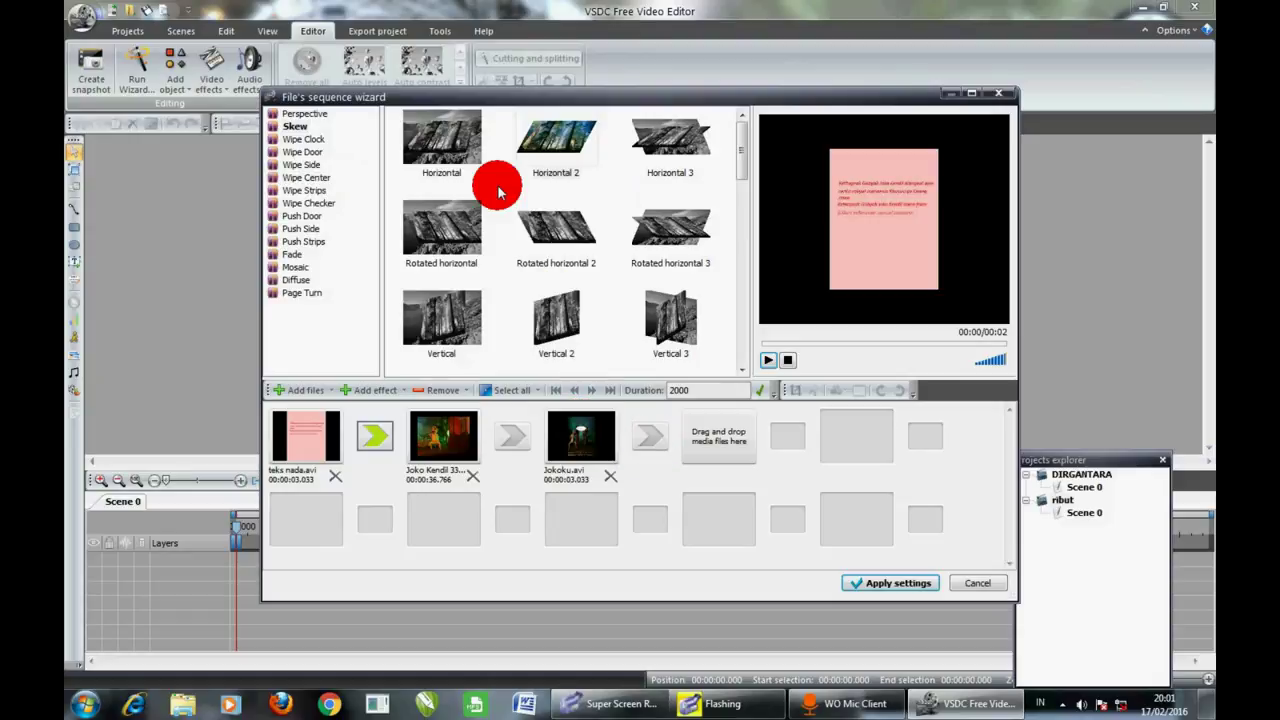
# Place the Horizontal 2 transition after the Jokoku clip, and complete the sequence with the "teks nadaui" video
pyautogui.click(547, 148)
pyautogui.moveTo(547, 148); pyautogui.dragTo(717, 436)
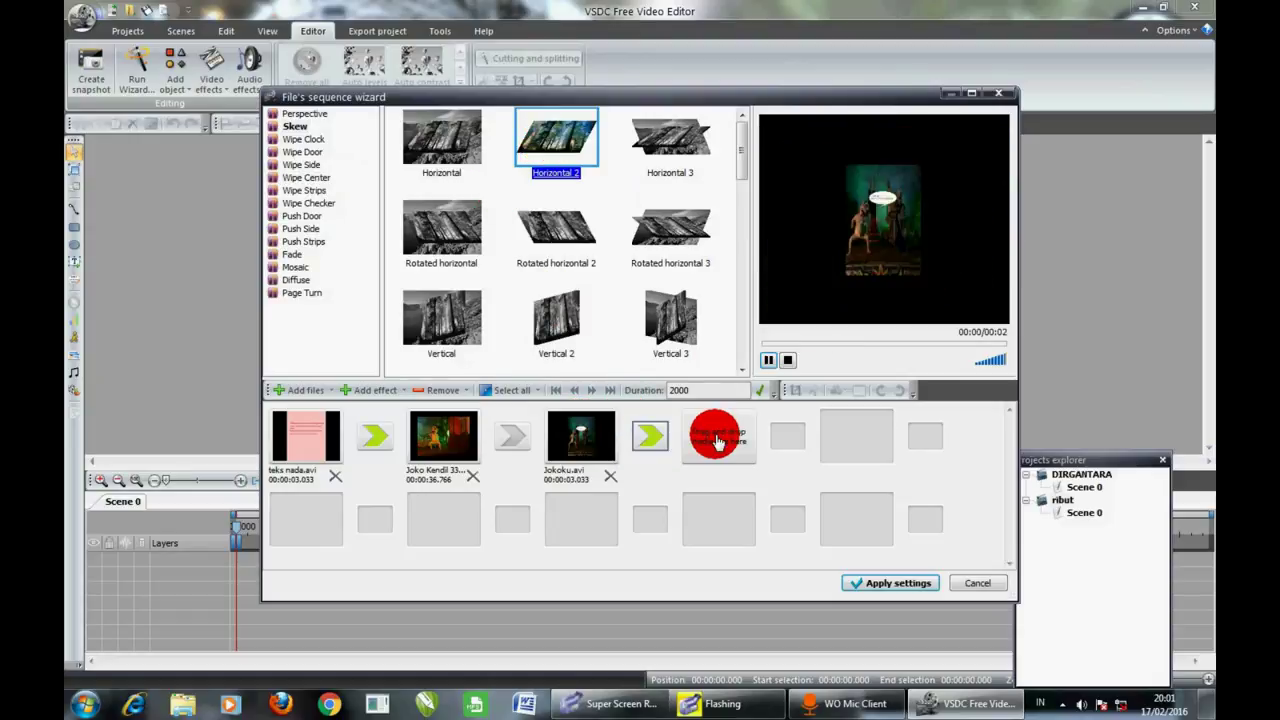
pyautogui.click(717, 440)
pyautogui.click(250, 190)
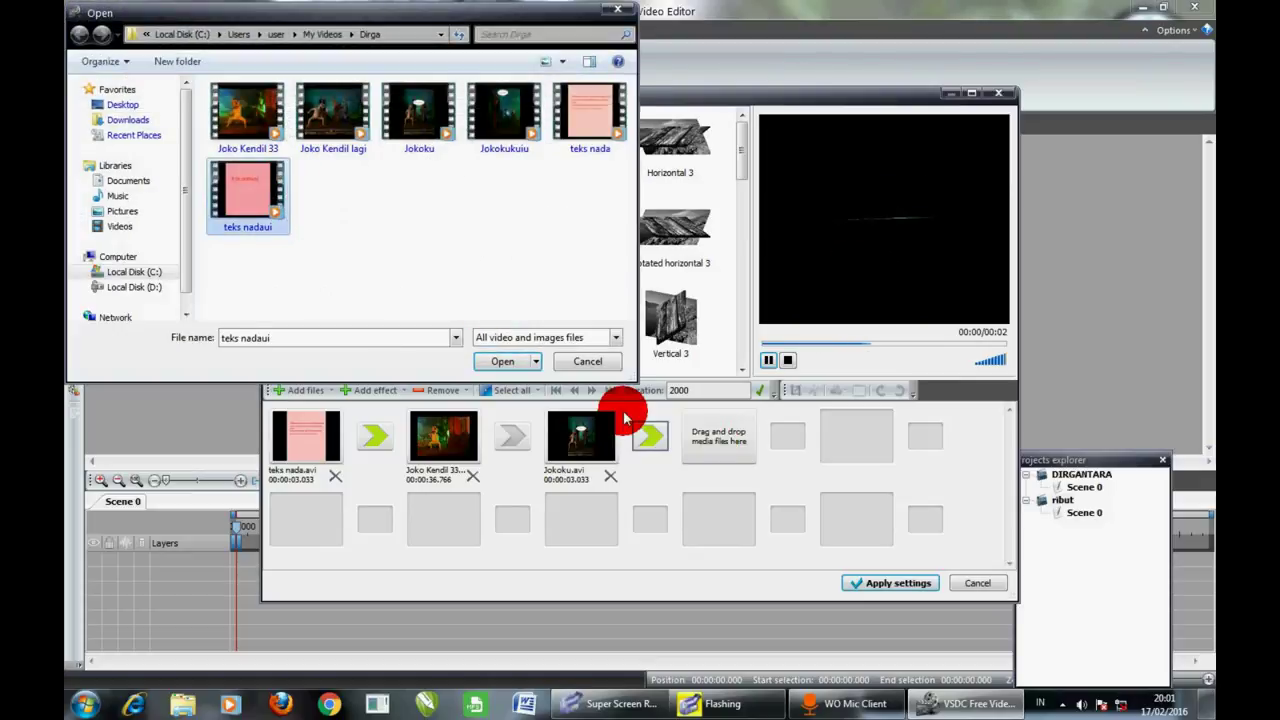
pyautogui.click(510, 362)
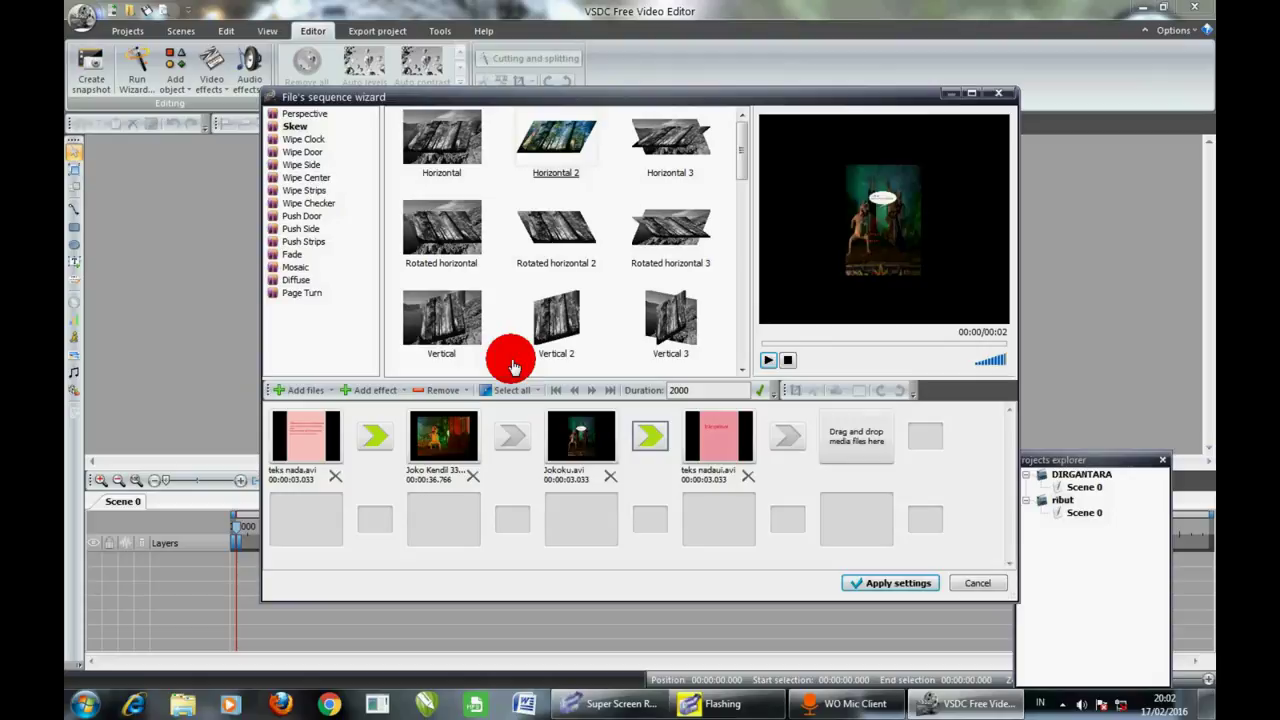
pyautogui.click(894, 582)
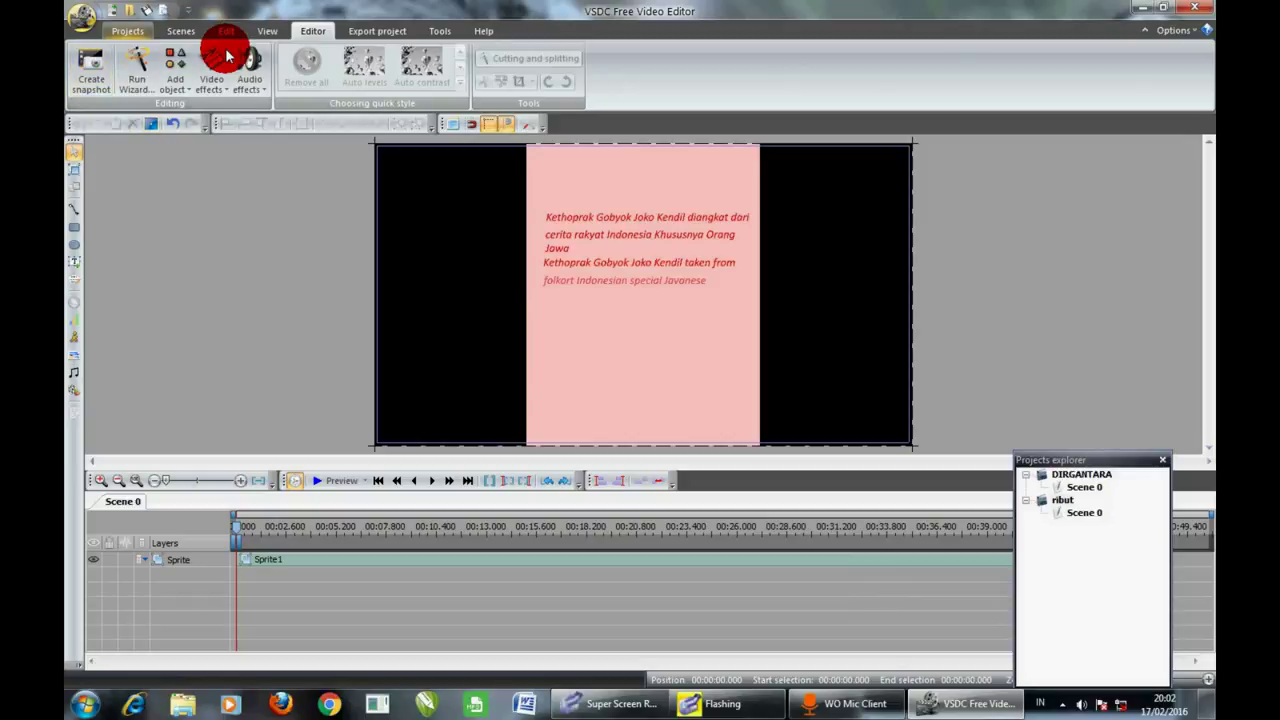
# Export the ribut project as an AVI video for PC, converting it to ribut.avi
pyautogui.click(375, 31)
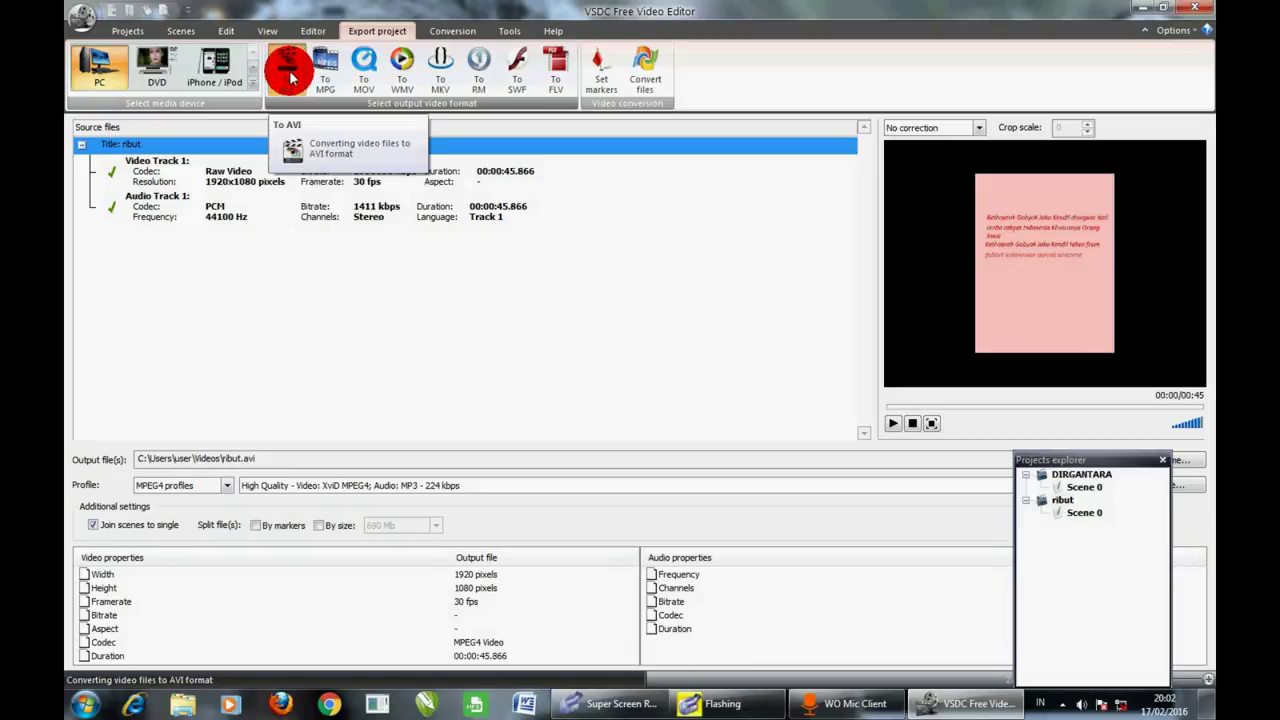
pyautogui.click(645, 85)
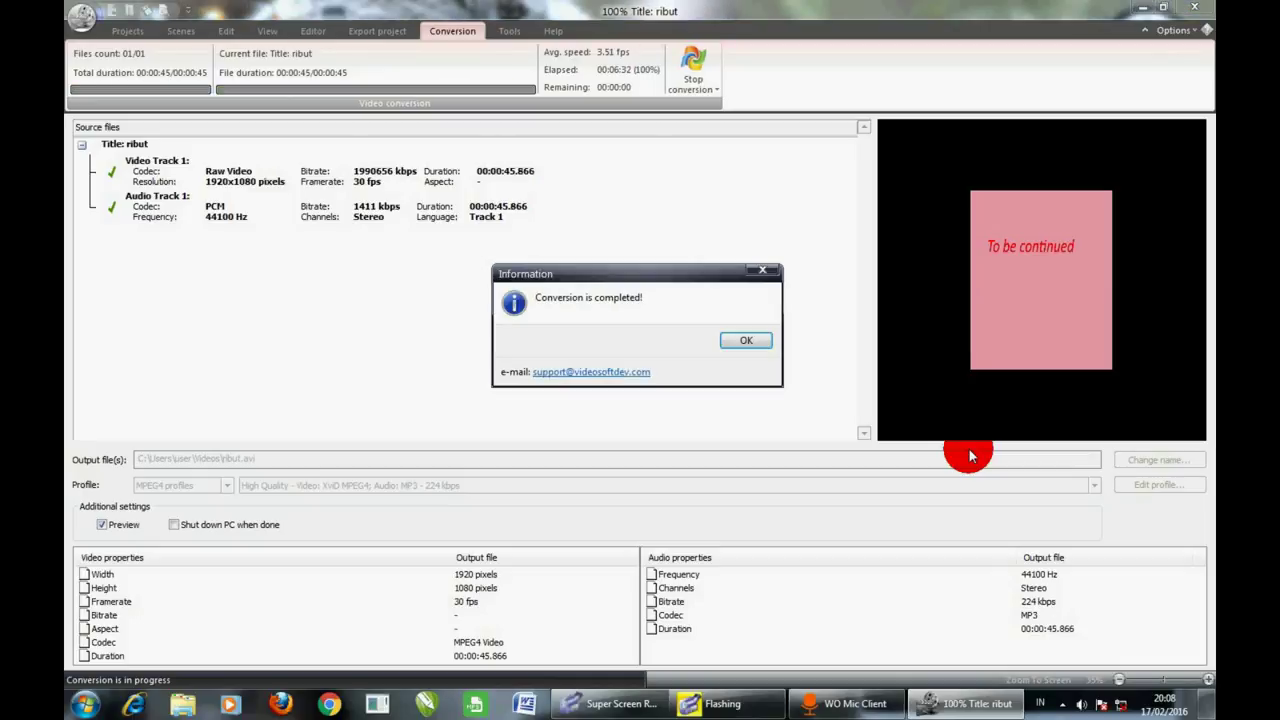
pyautogui.click(741, 341)
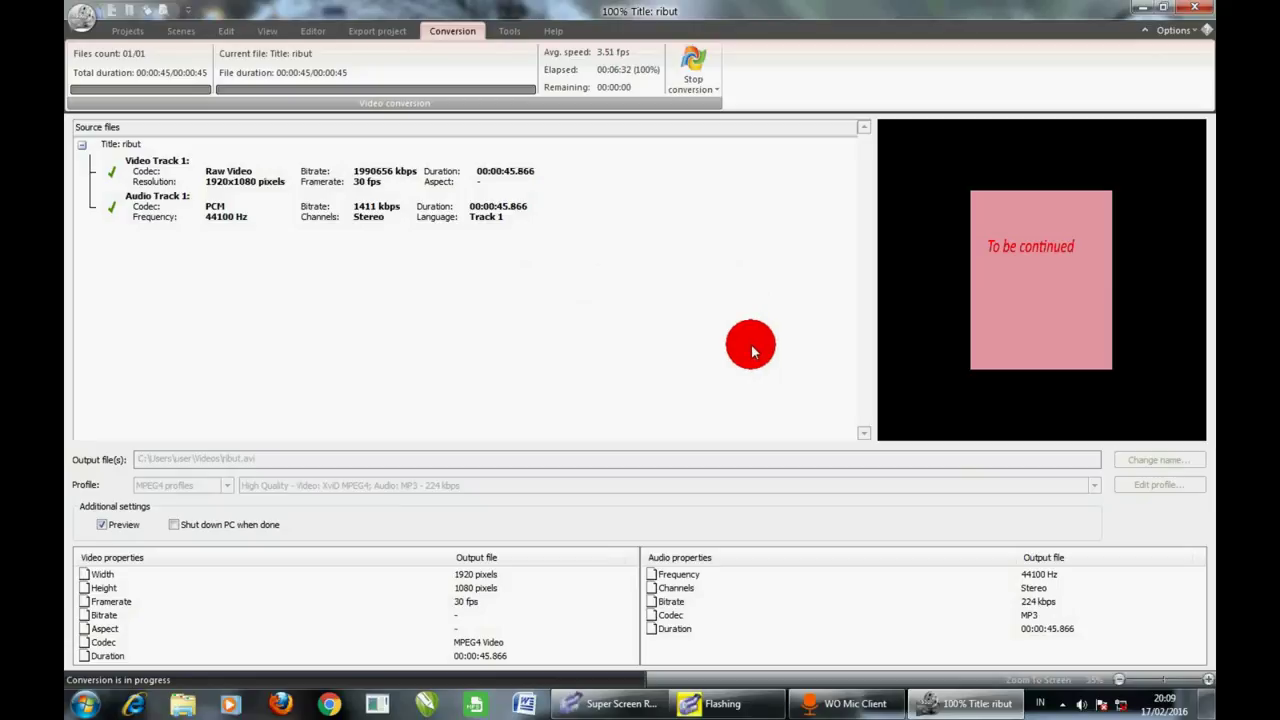
# Switch to Windows Explorer and open the My Videos folder under C:\Users\user
pyautogui.moveTo(943, 704)
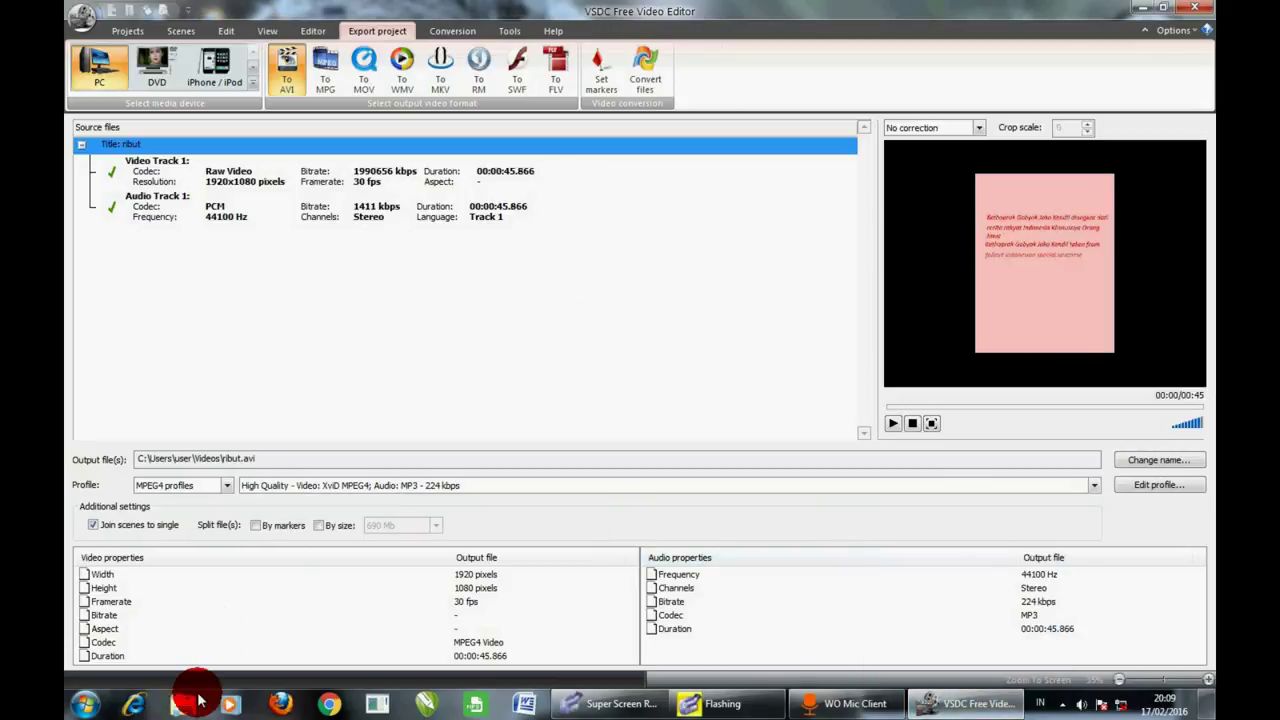
pyautogui.click(190, 705)
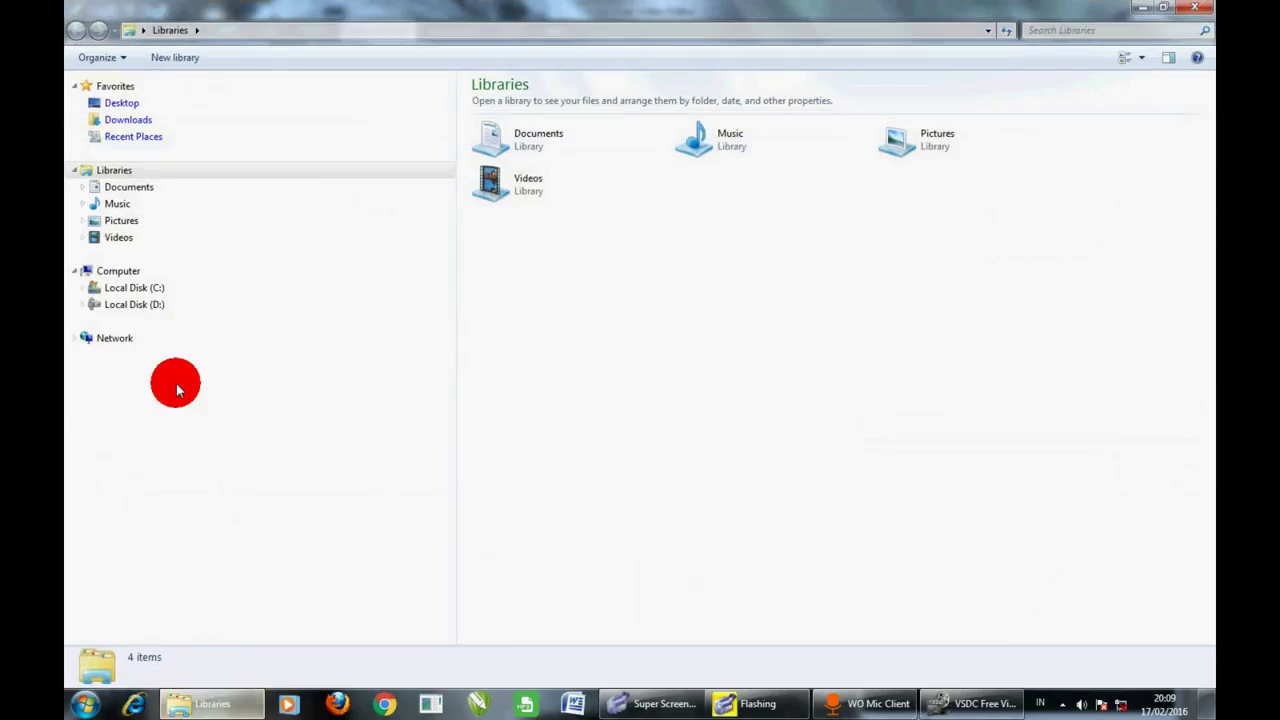
pyautogui.click(174, 294)
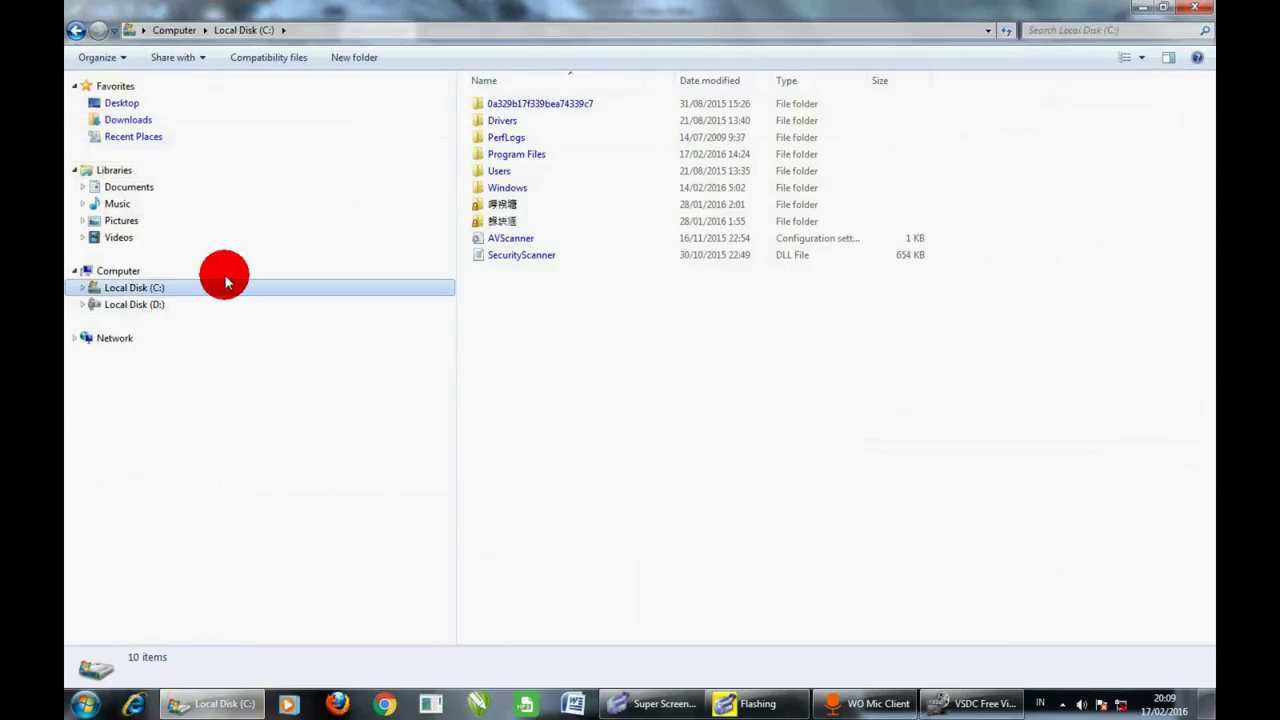
pyautogui.click(549, 175)
pyautogui.doubleClick(549, 175)
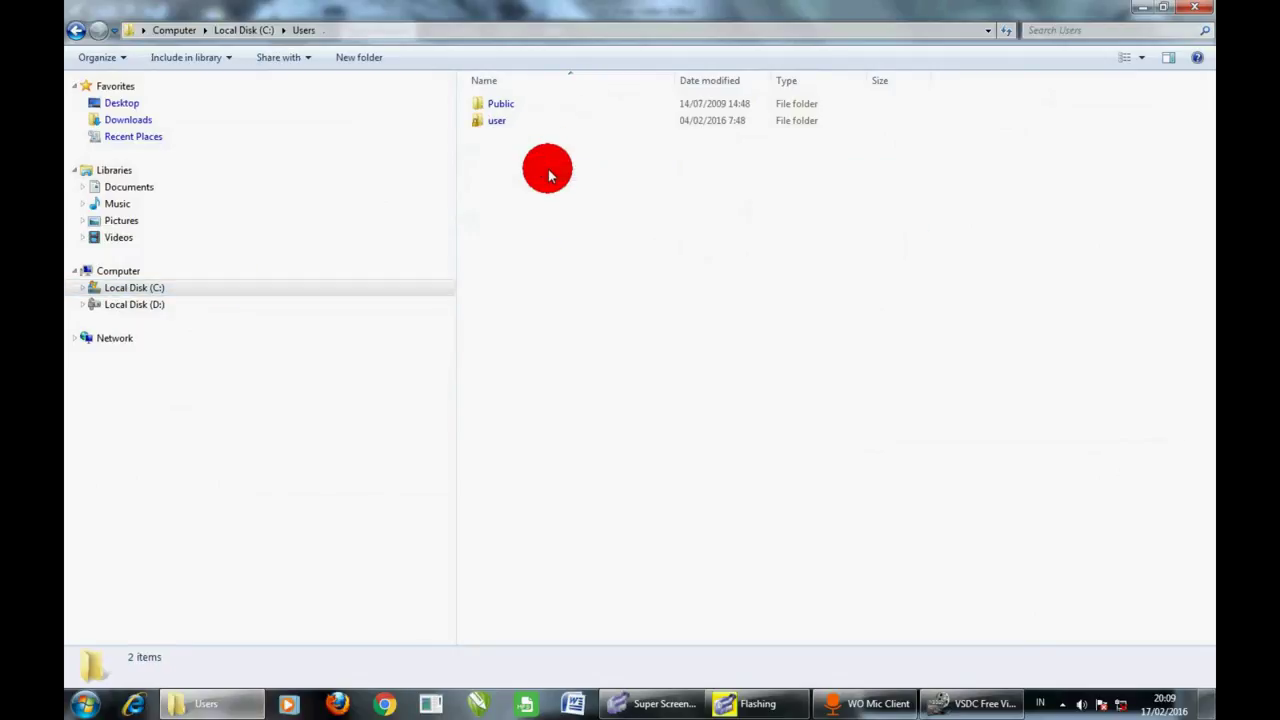
pyautogui.doubleClick(537, 120)
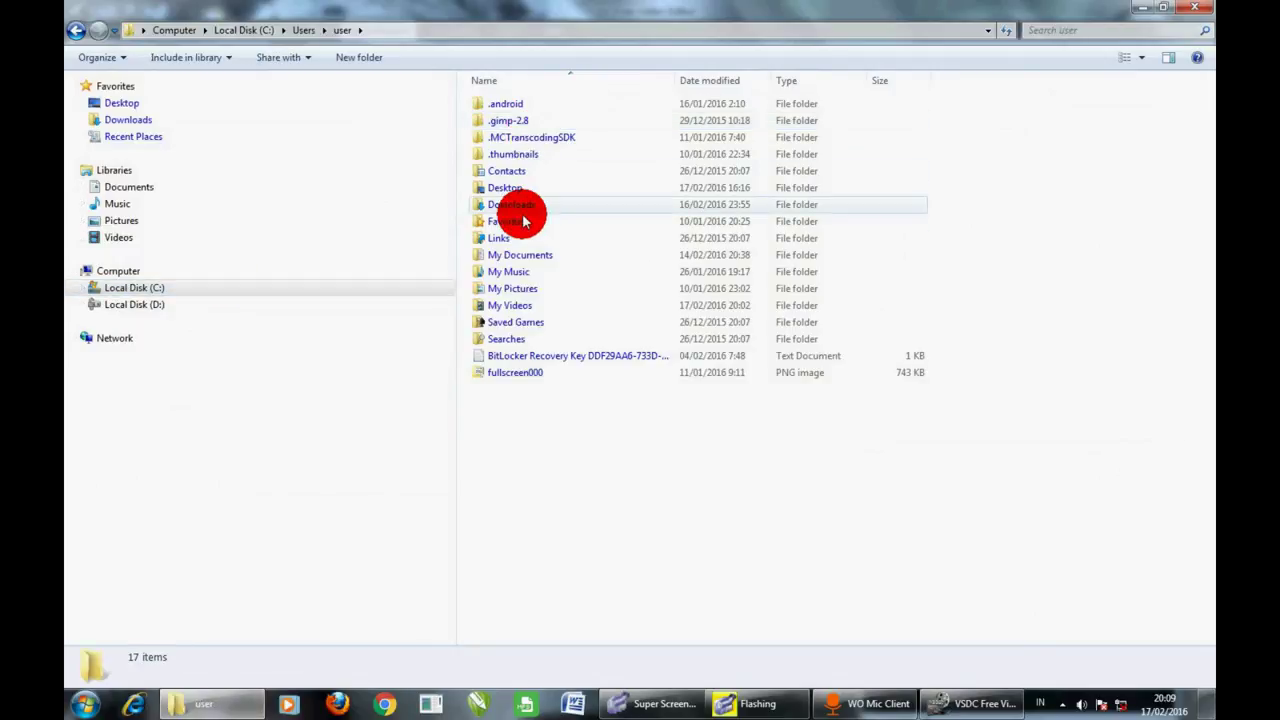
pyautogui.doubleClick(519, 306)
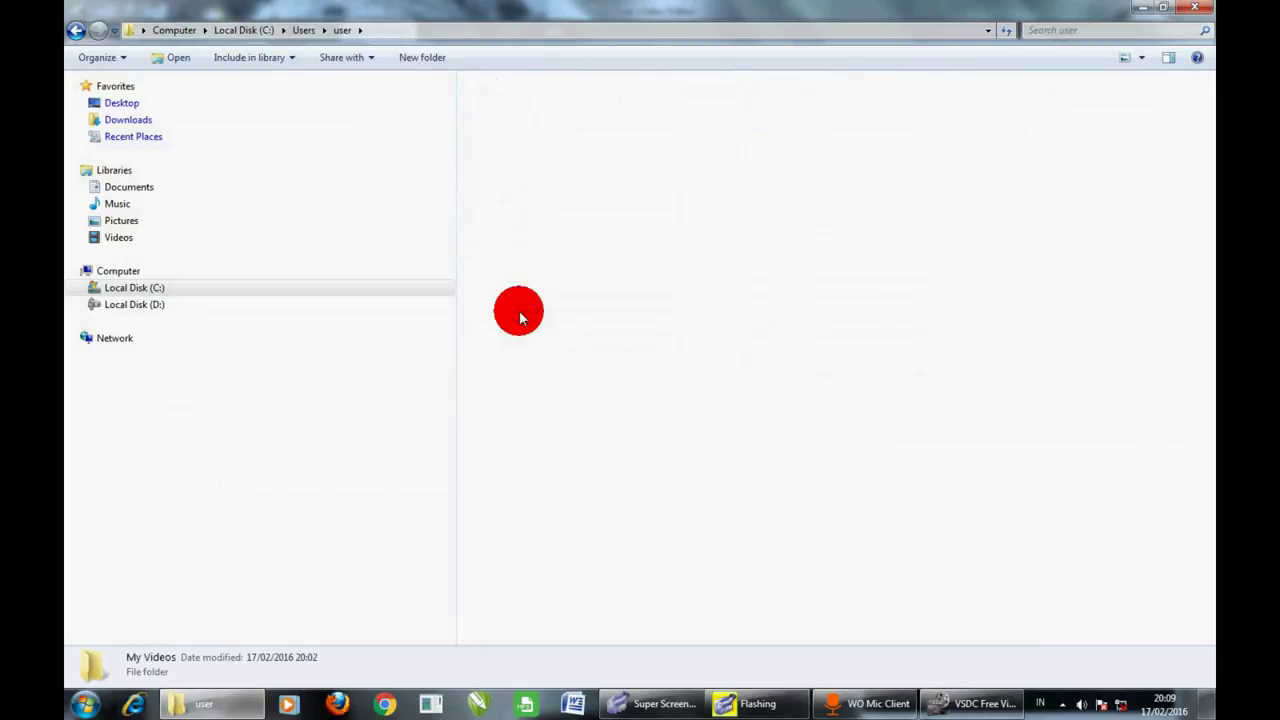